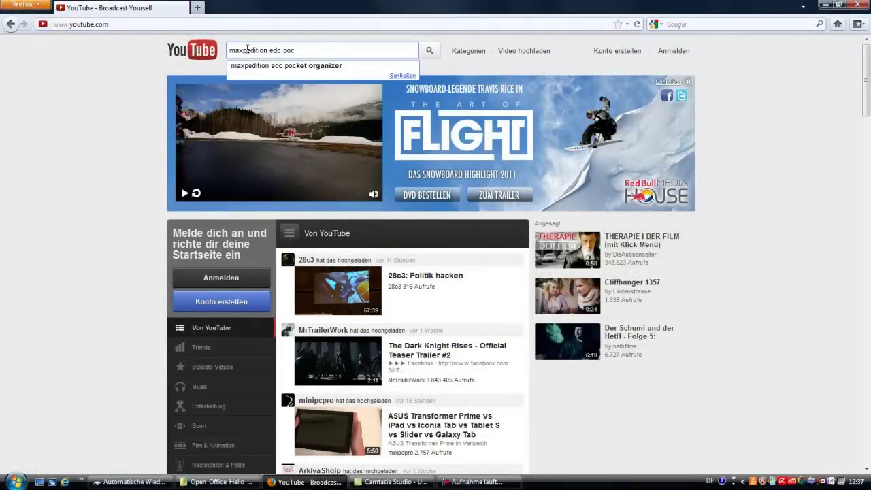
Search for "maxpedition edc pocket organizer" and view the video "Maxpedition EDC Pocket Organizer 360 Degree Review"
key(Down)
key(Return)
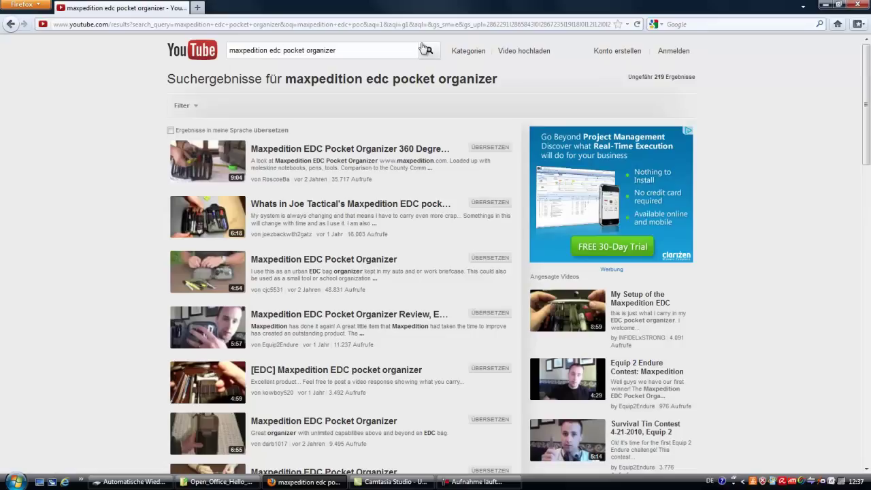
mouse_move(869, 66)
mouse_down()
mouse_move(861, 156)
mouse_move(869, 64)
mouse_up()
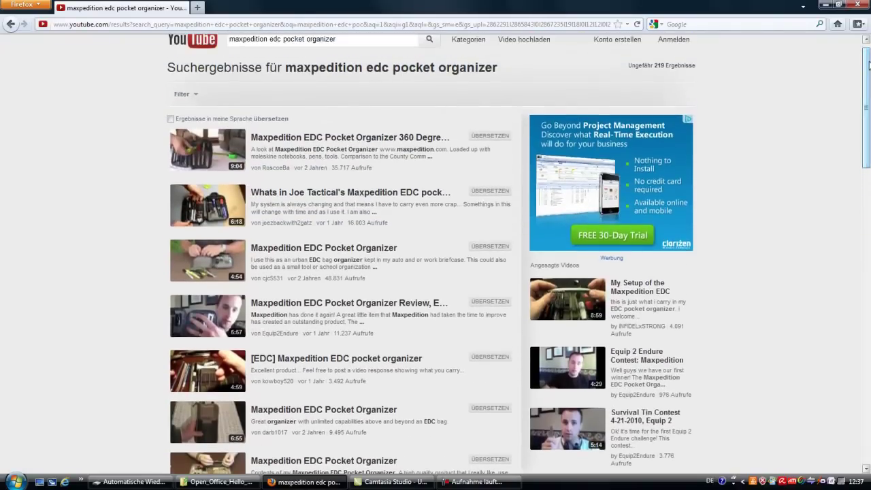
click(383, 136)
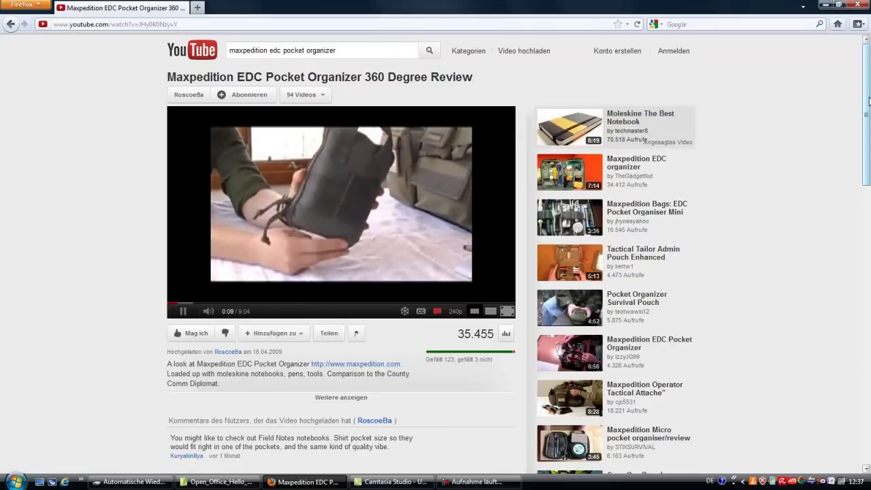
scroll(869, 104, down, 1)
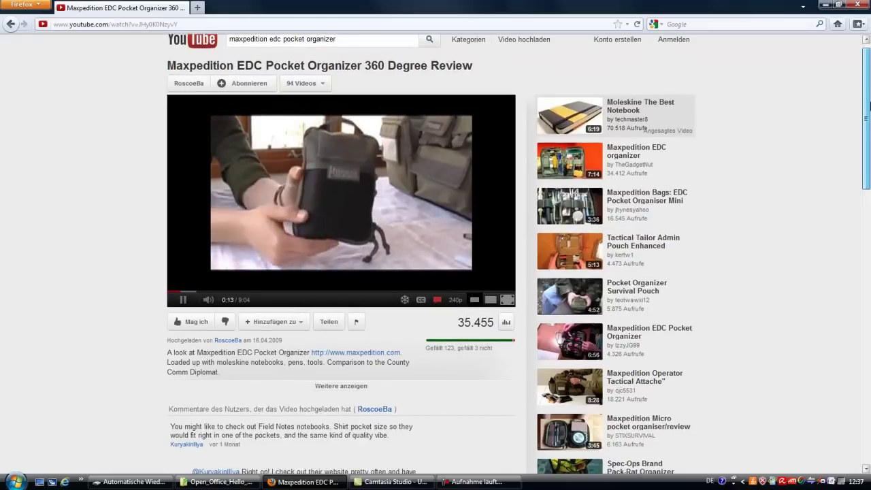
scroll(870, 104, up, 1)
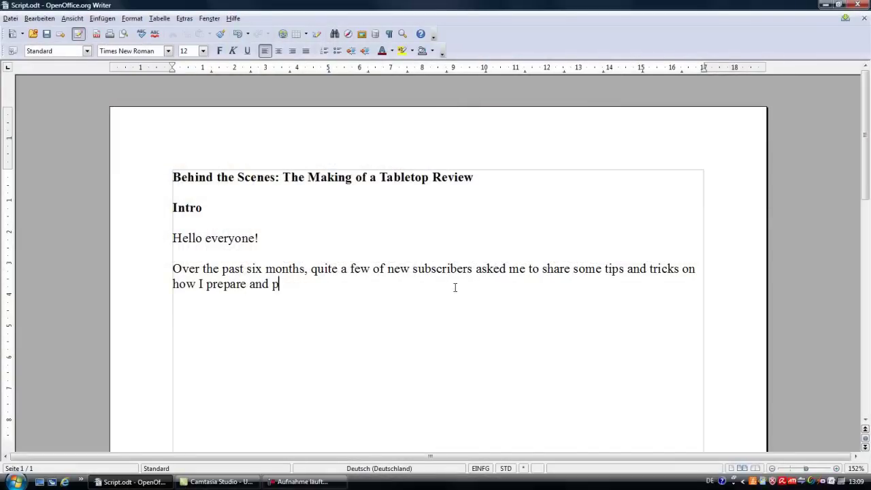
Continue the intro paragraph with "produce my videos. I once did a video on my camera gear, but it's over a year old, and the main focus"
text(duce my videos)
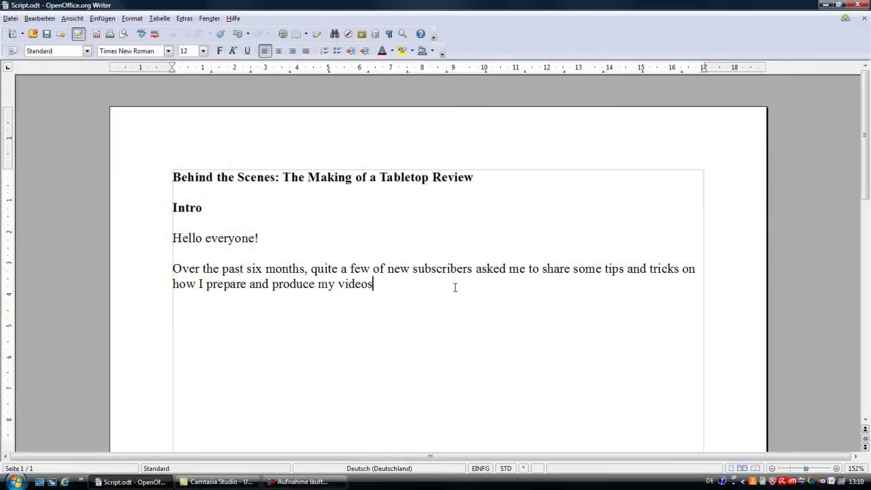
text(. I once did a video on my camera g)
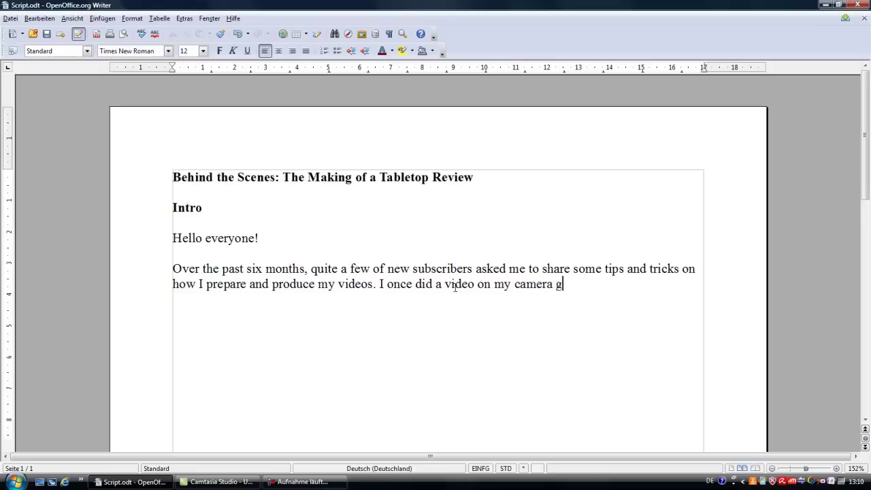
text(ear, but it's over a year)
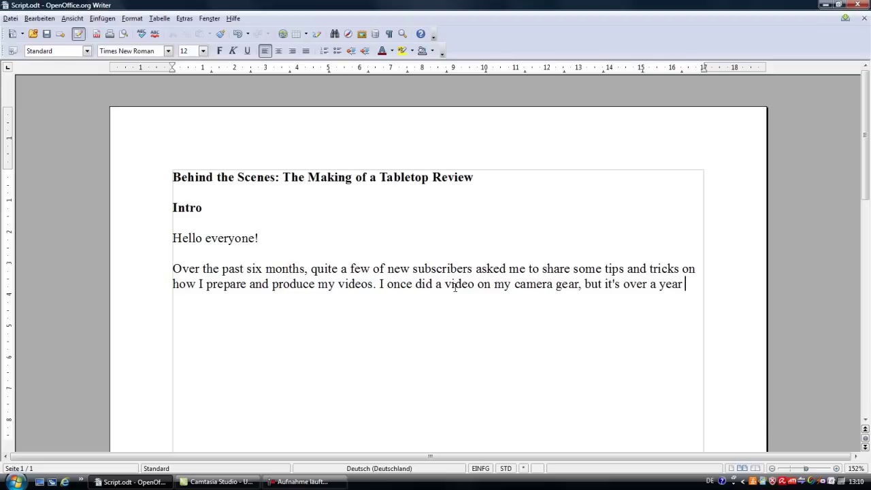
text( old, and the main focus)
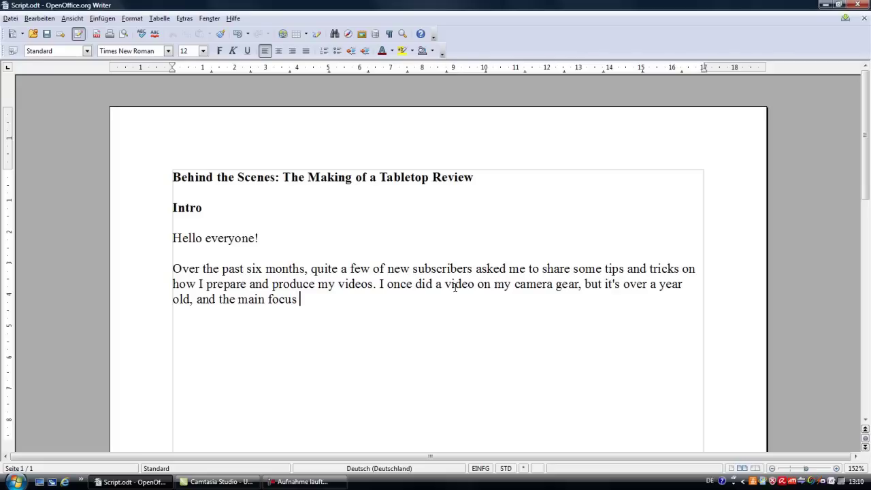
Reword "the main focus" at the end of the intro paragraph to "the focus was mainly on the"
key(BackSpace)
key(BackSpace)
key(BackSpace)
key(BackSpace)
key(BackSpace)
key(BackSpace)
key(BackSpace)
key(BackSpace)
key(BackSpace)
key(BackSpace)
key(BackSpace)
key(BackSpace)
key(BackSpace)
text(he focus was mainly on the)
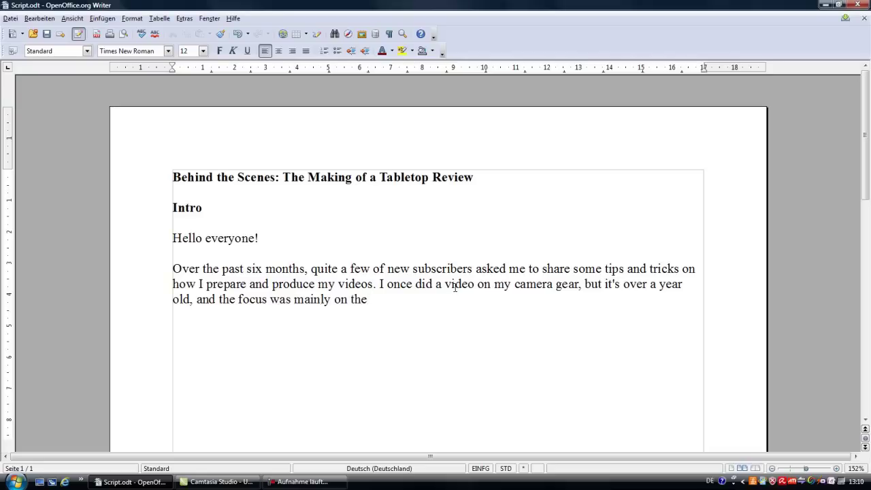
Extend the intro paragraph's last sentence with "technical aspects of", correcting typing errors along the way
text( technical sp)
key(BackSpace)
text(aps)
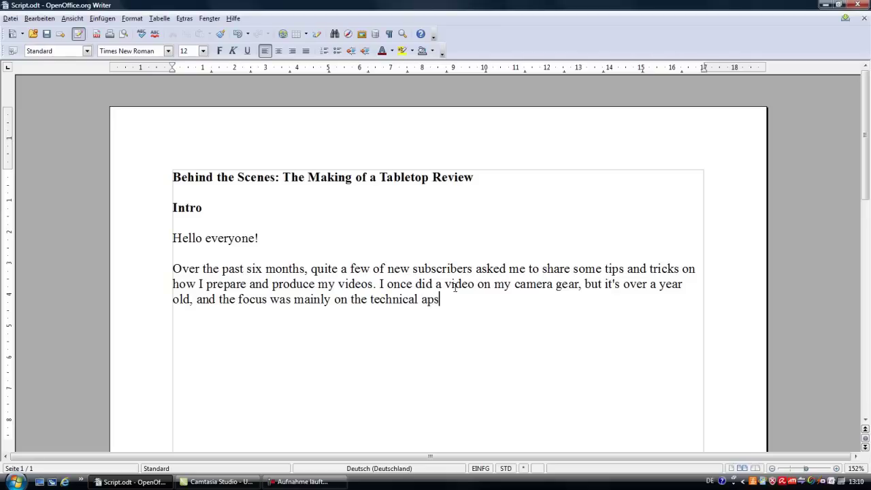
key(BackSpace)
key(BackSpace)
text(spects of)
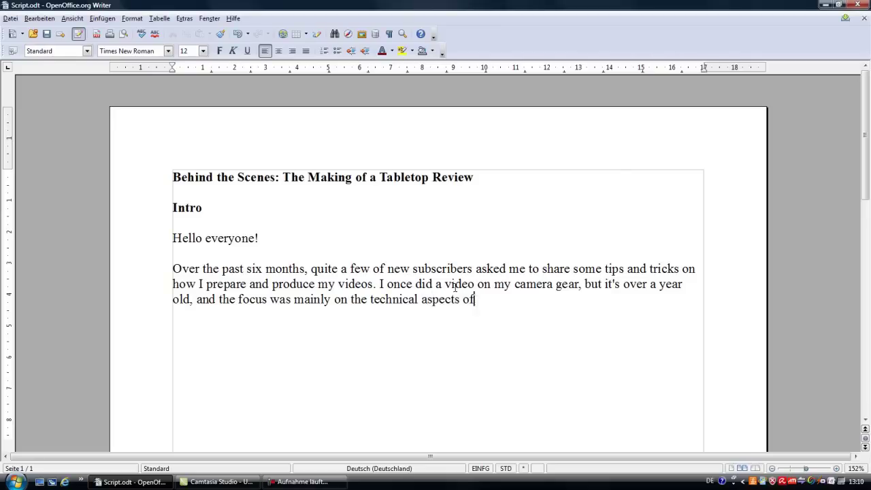